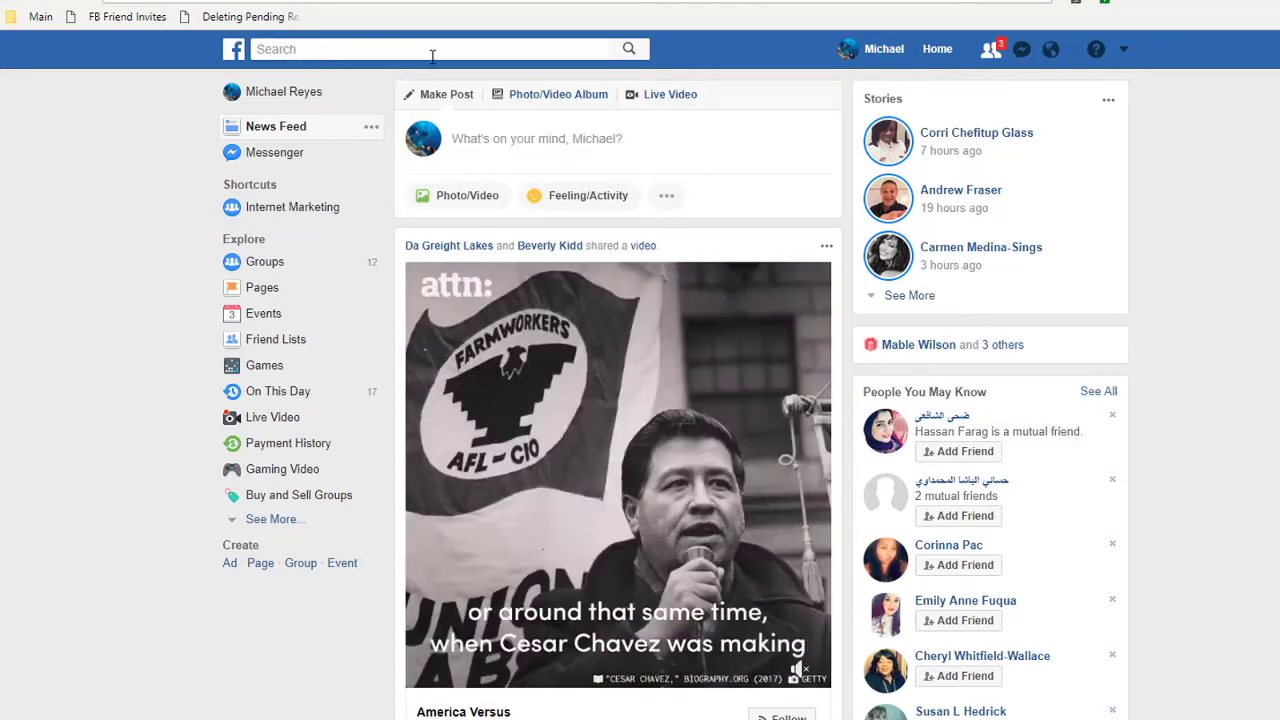
Step: Open Kevin Hart's page from the recent searches and find the recent video post in its feed
left_click(309, 48)
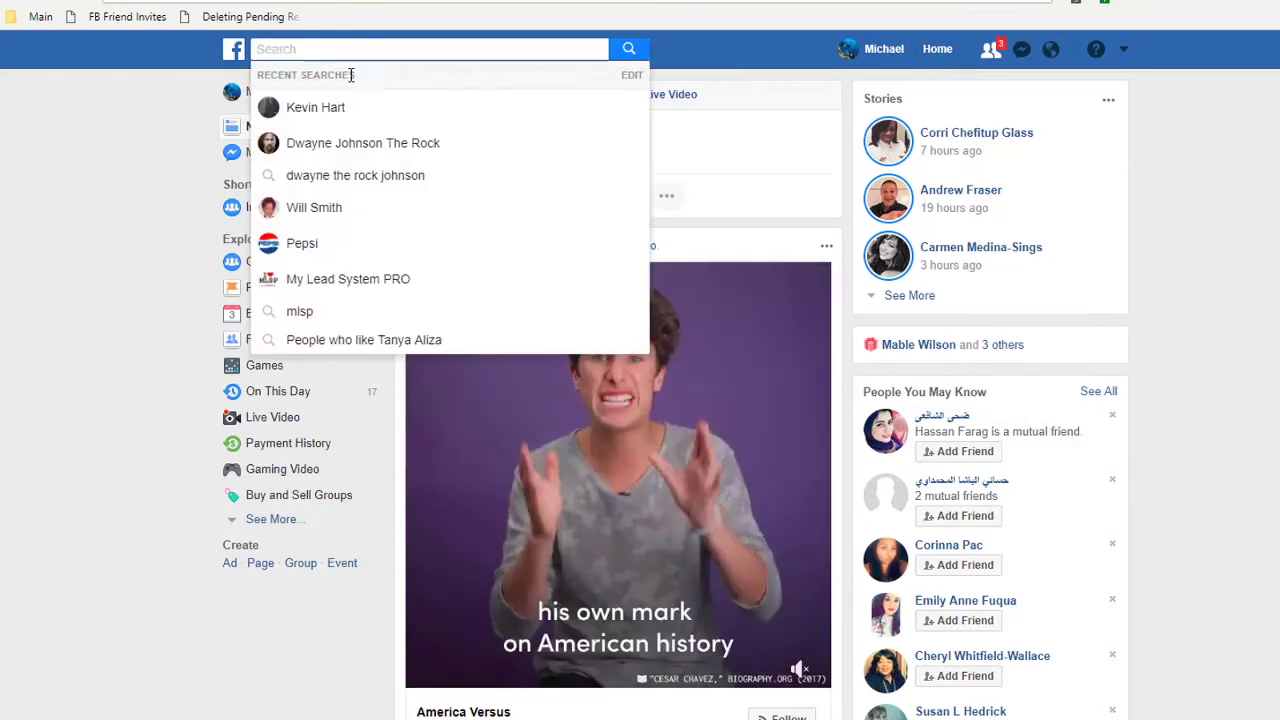
left_click(333, 108)
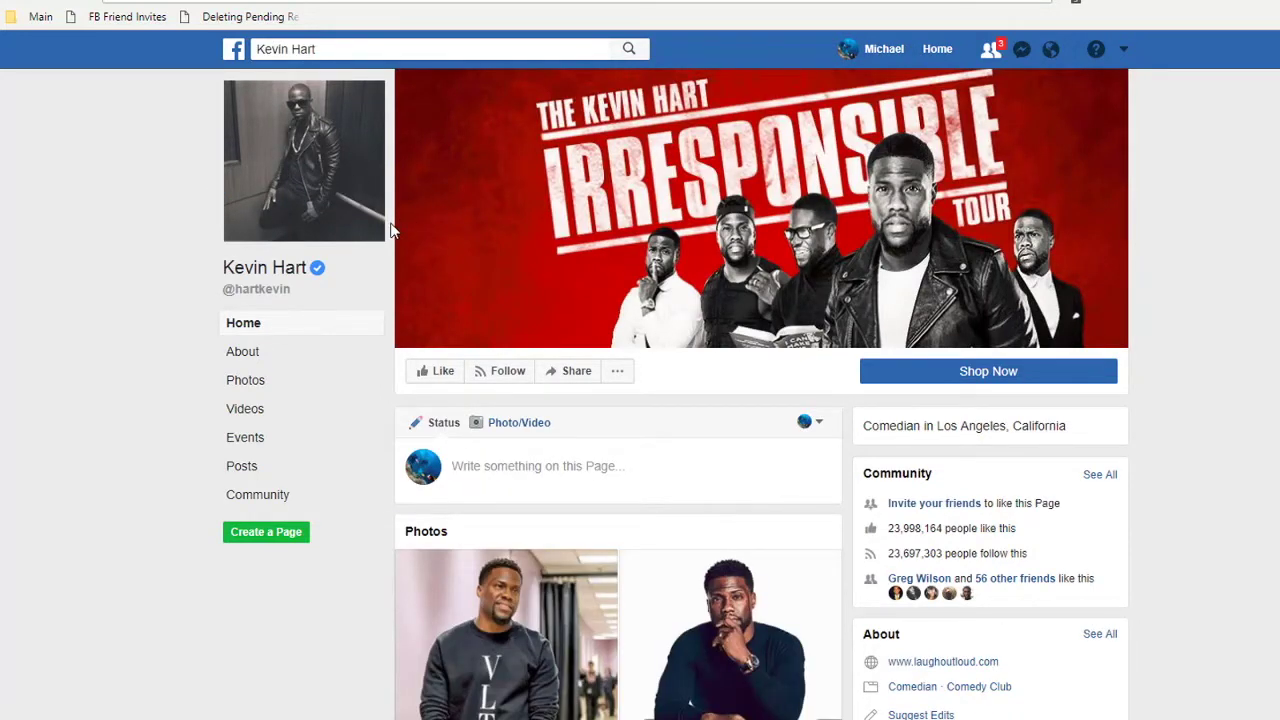
scroll(391, 229, "down", 7)
scroll(469, 251, "down", 4)
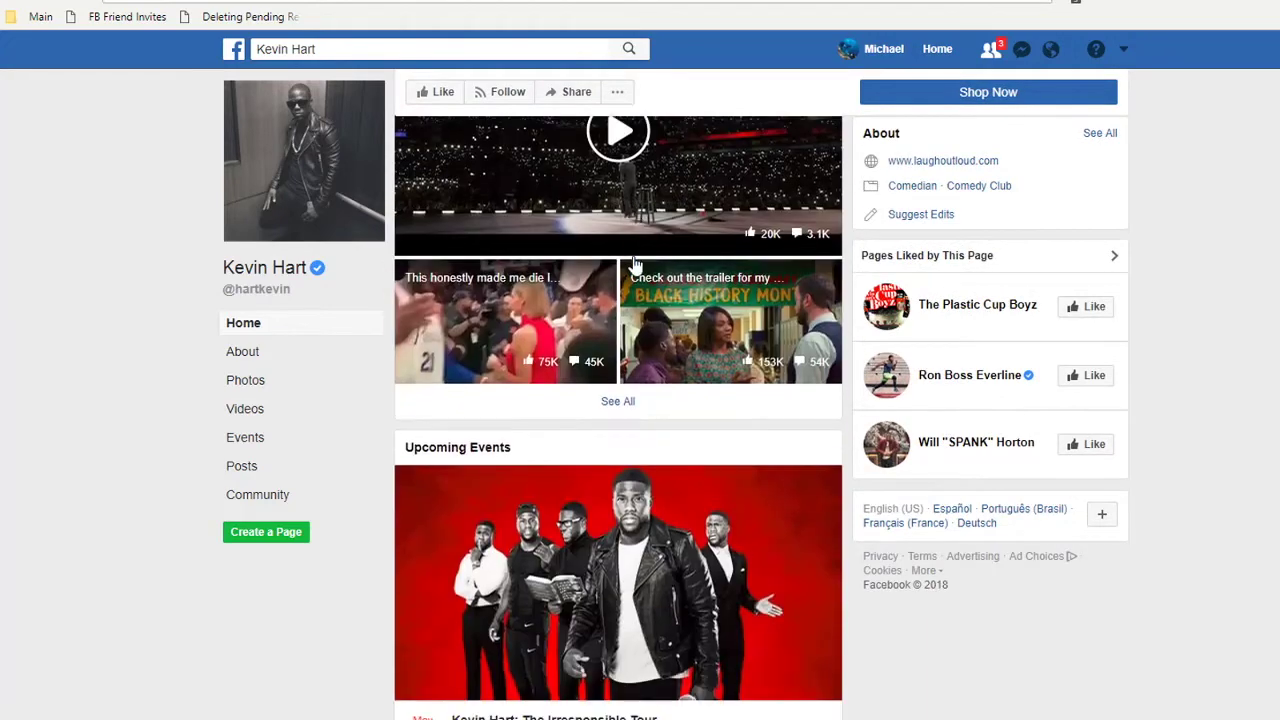
scroll(633, 263, "down", 12)
scroll(633, 258, "down", 2)
scroll(633, 256, "up", 3)
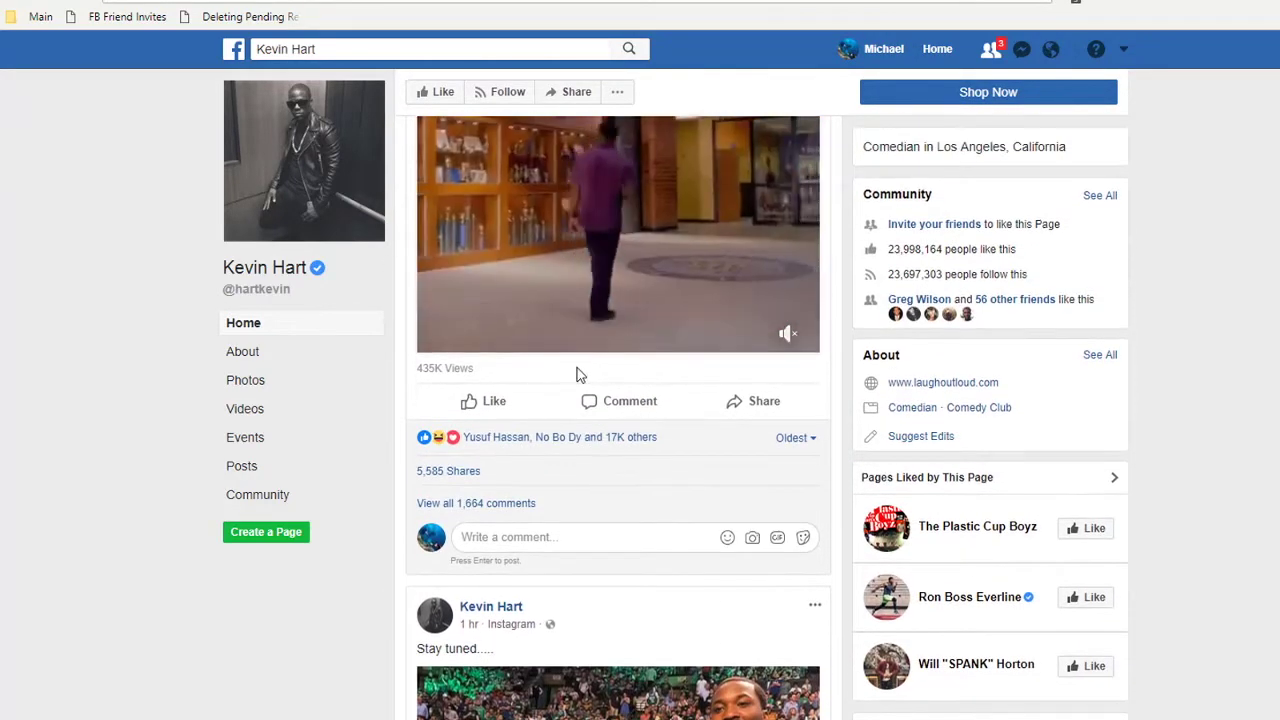
scroll(578, 374, "down", 2)
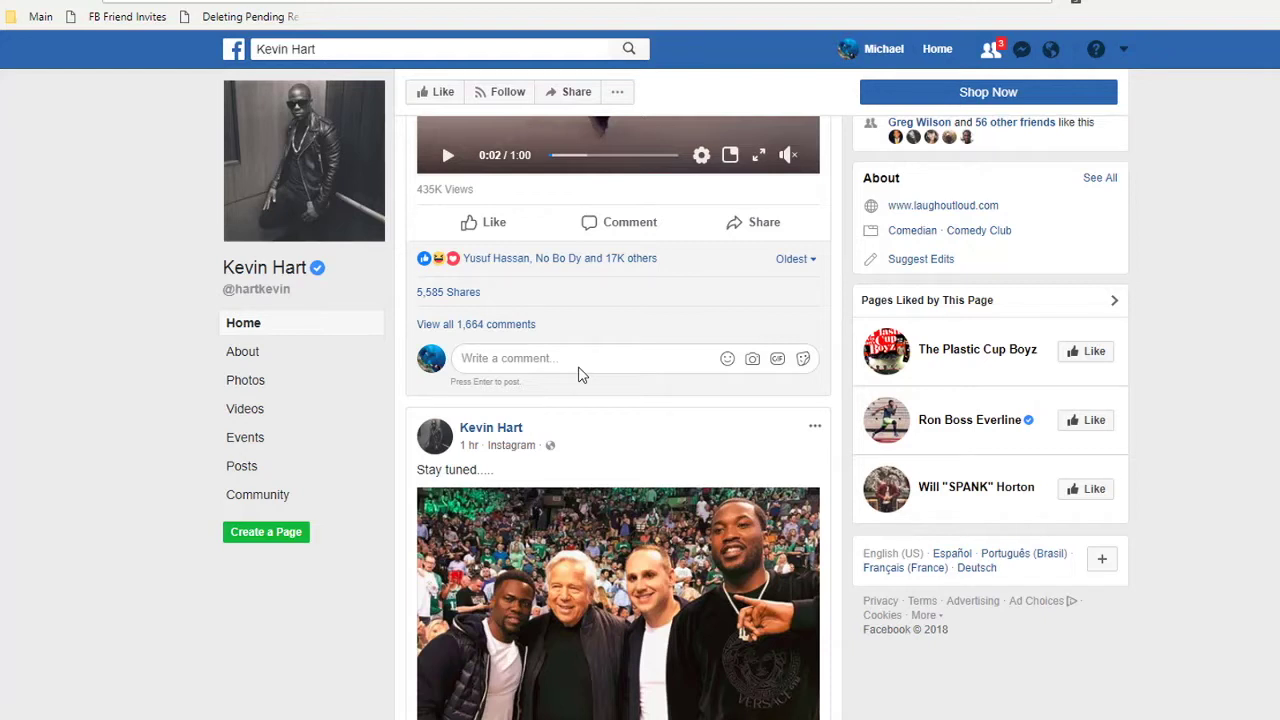
Step: Open the list of people who reacted to the video post and run the FB Friend Invites bookmarklet on it
mouse_move(620, 268)
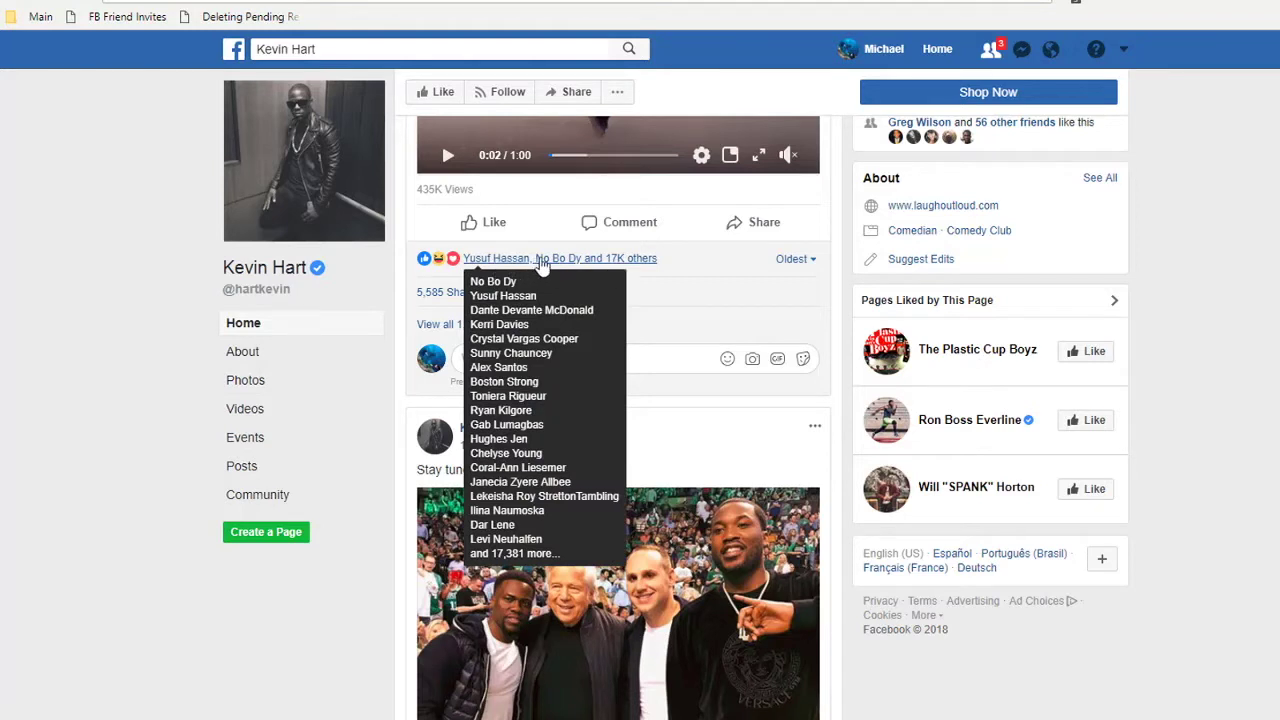
scroll(690, 428, "up", 1)
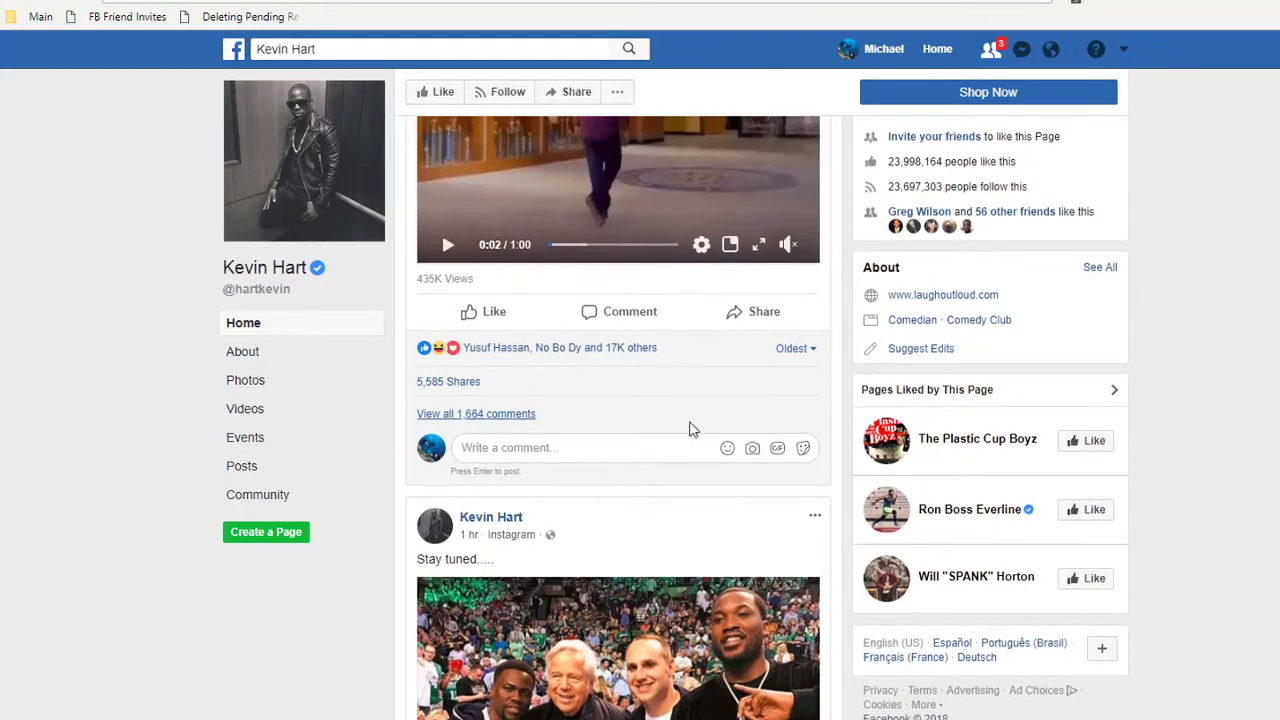
mouse_move(600, 353)
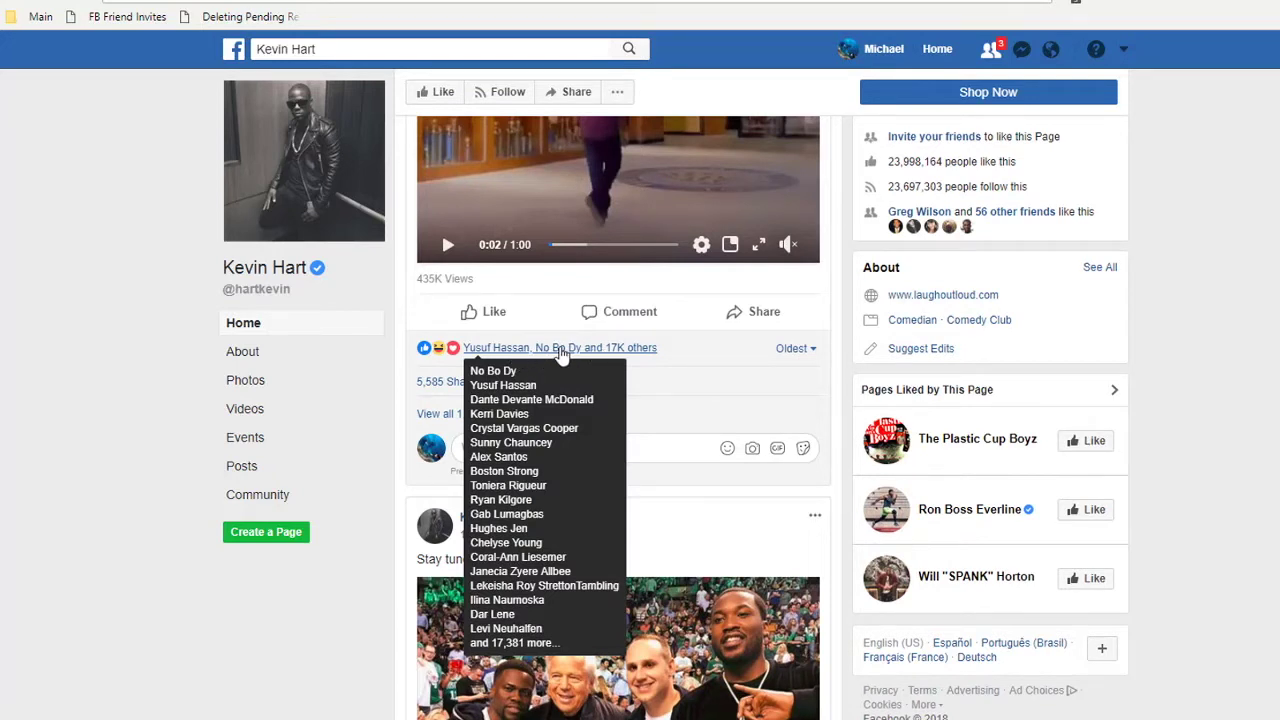
left_click(538, 350)
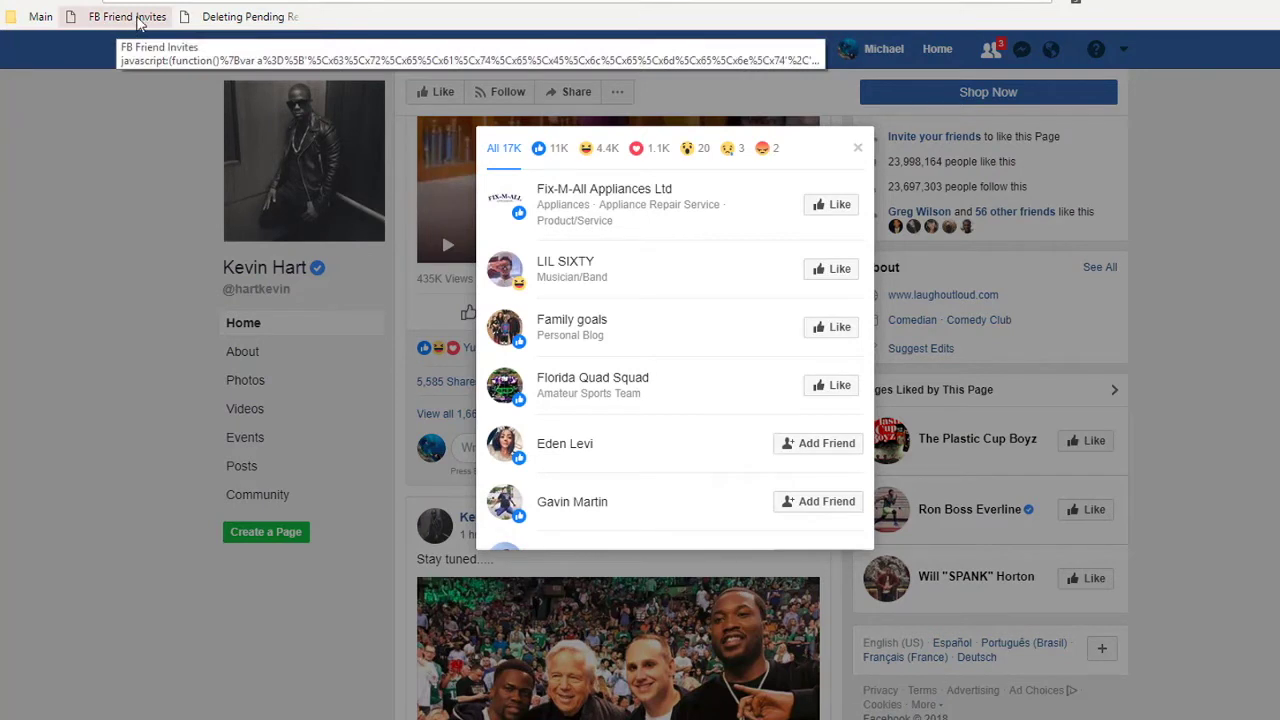
left_click(137, 22)
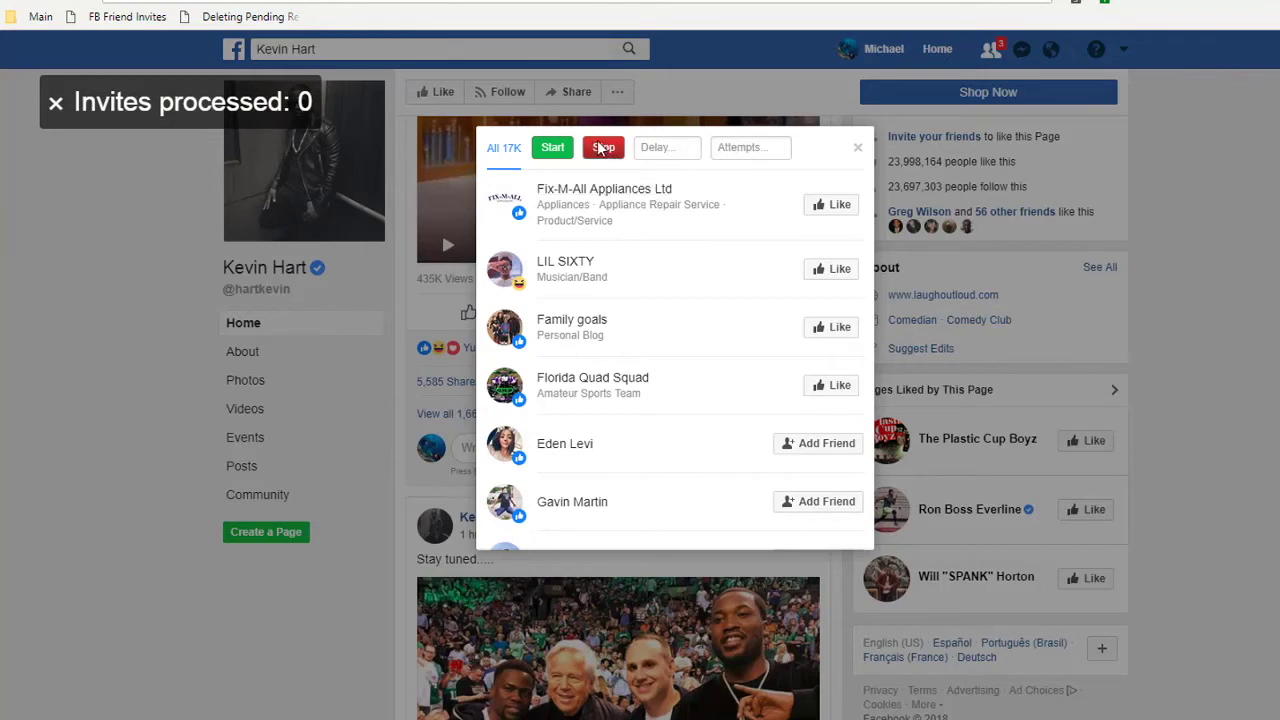
Step: Set the friend-invite delay to 10 and the number of attempts to 500
left_click(668, 150)
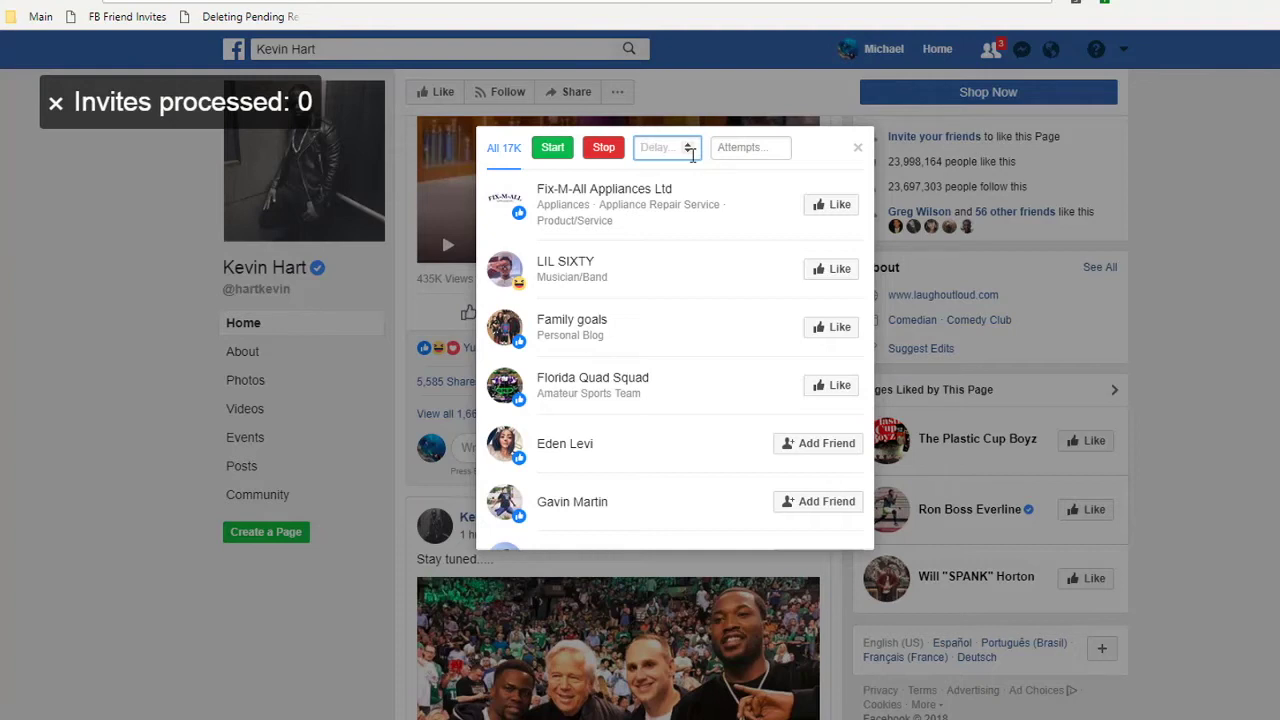
type("10")
left_click(724, 182)
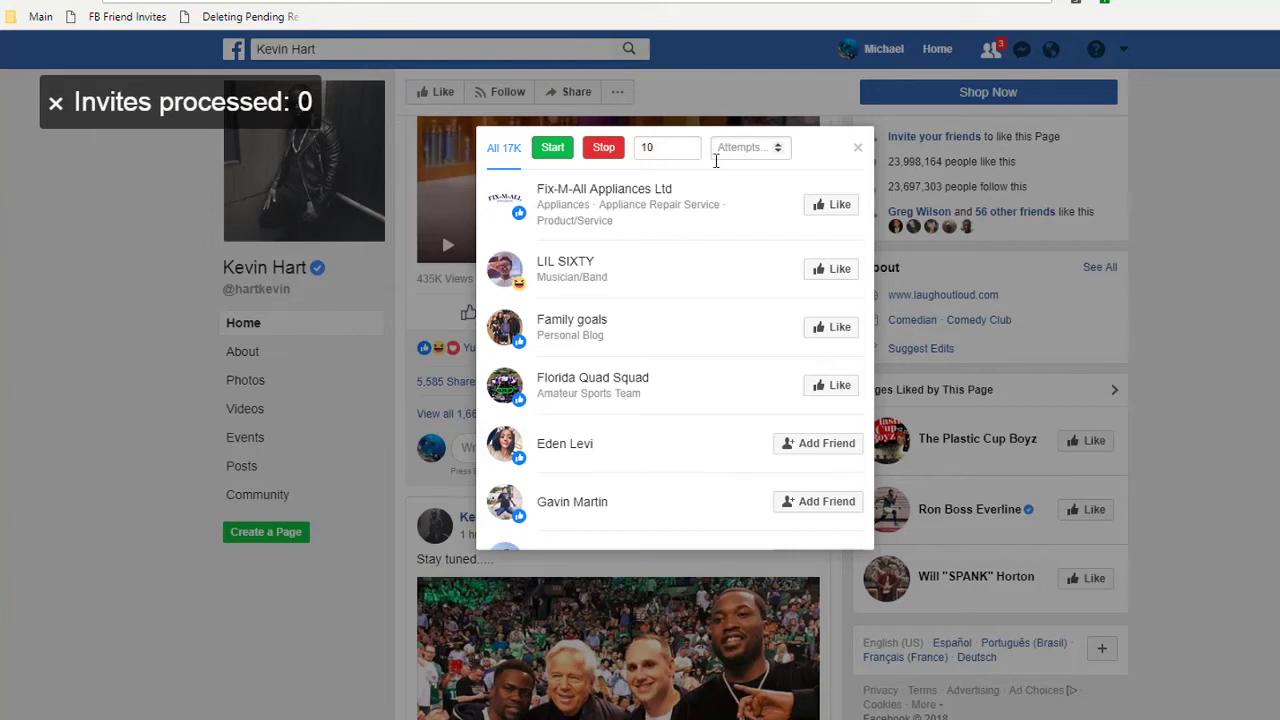
left_click(740, 148)
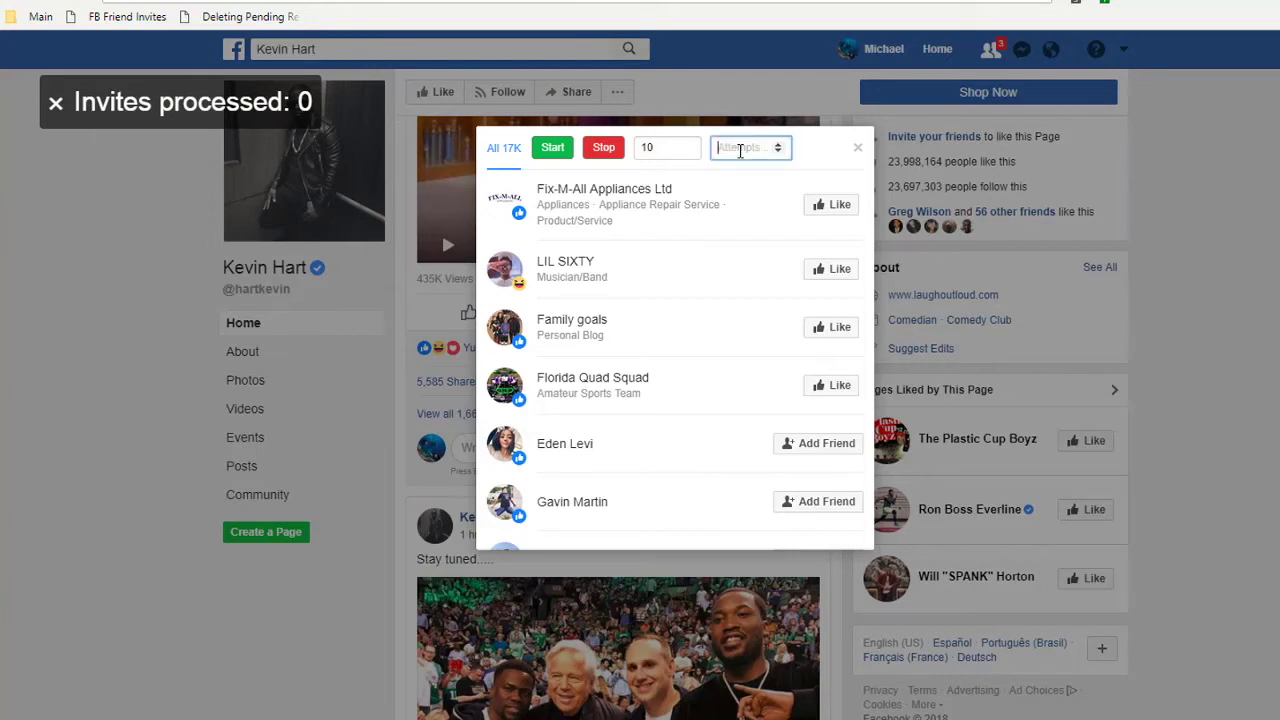
type("500")
left_click(657, 149)
left_click(749, 149)
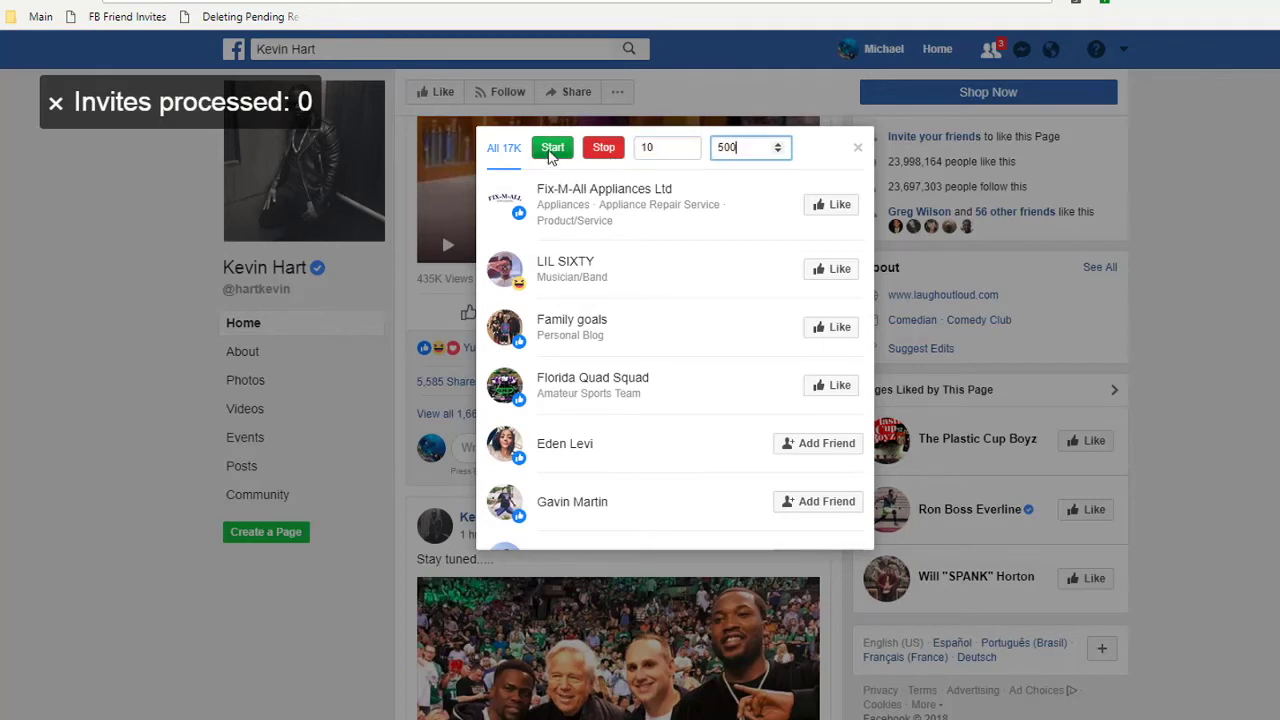
Step: Look through the loaded list of reactors and start the automatic friend requests from its beginning
left_click(551, 152)
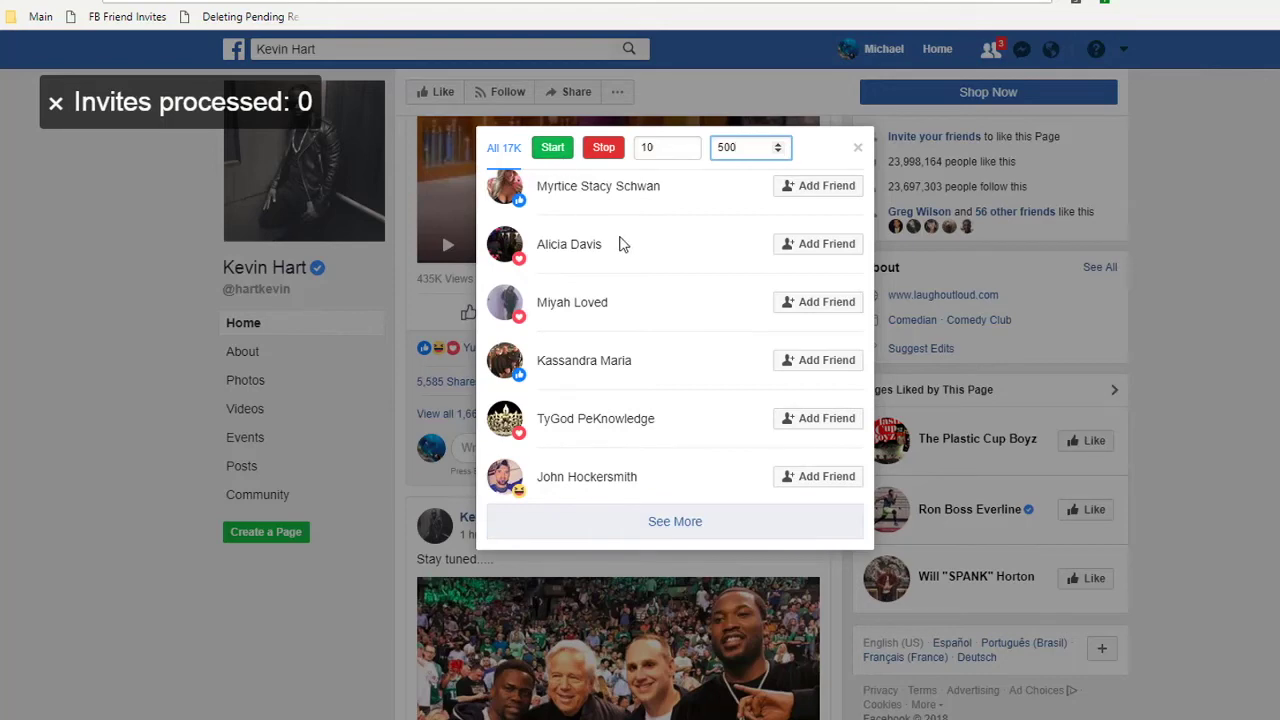
scroll(620, 244, "down", 10)
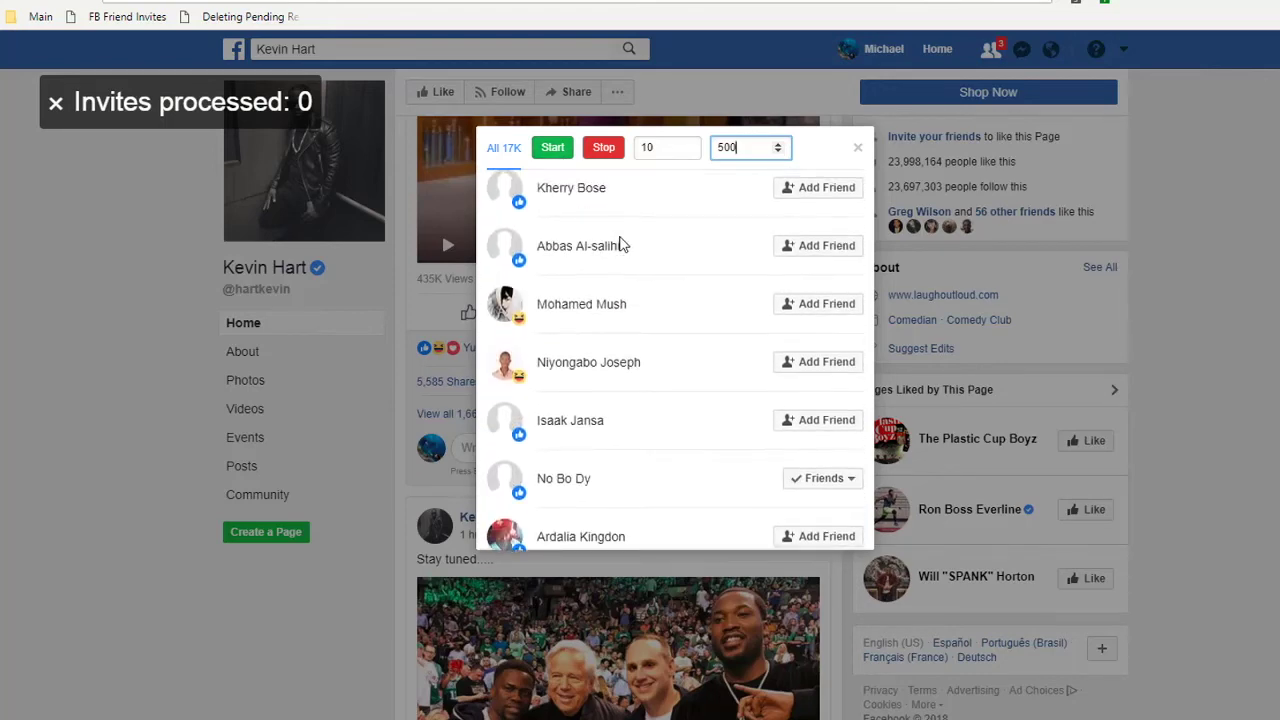
scroll(620, 244, "up", 10)
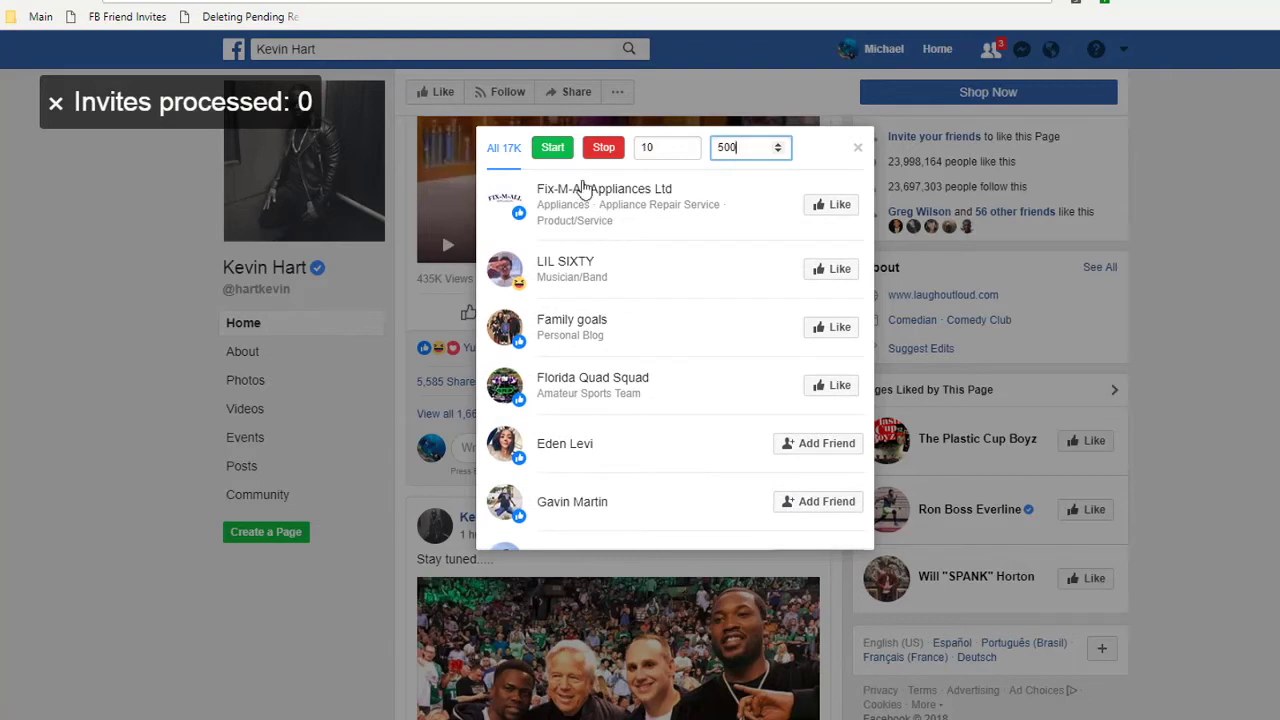
left_click(563, 155)
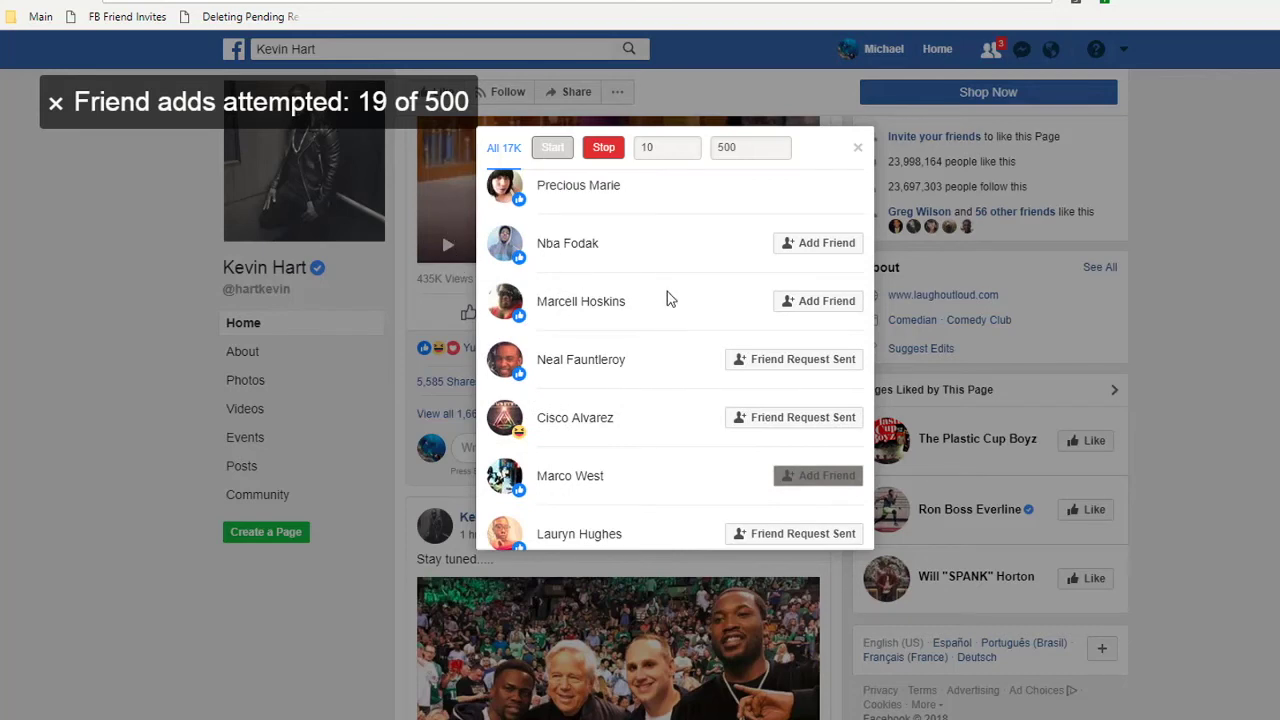
Step: Open a new browser tab while the requests are being sent and return to the Facebook tab to check progress
key("ctrl+t")
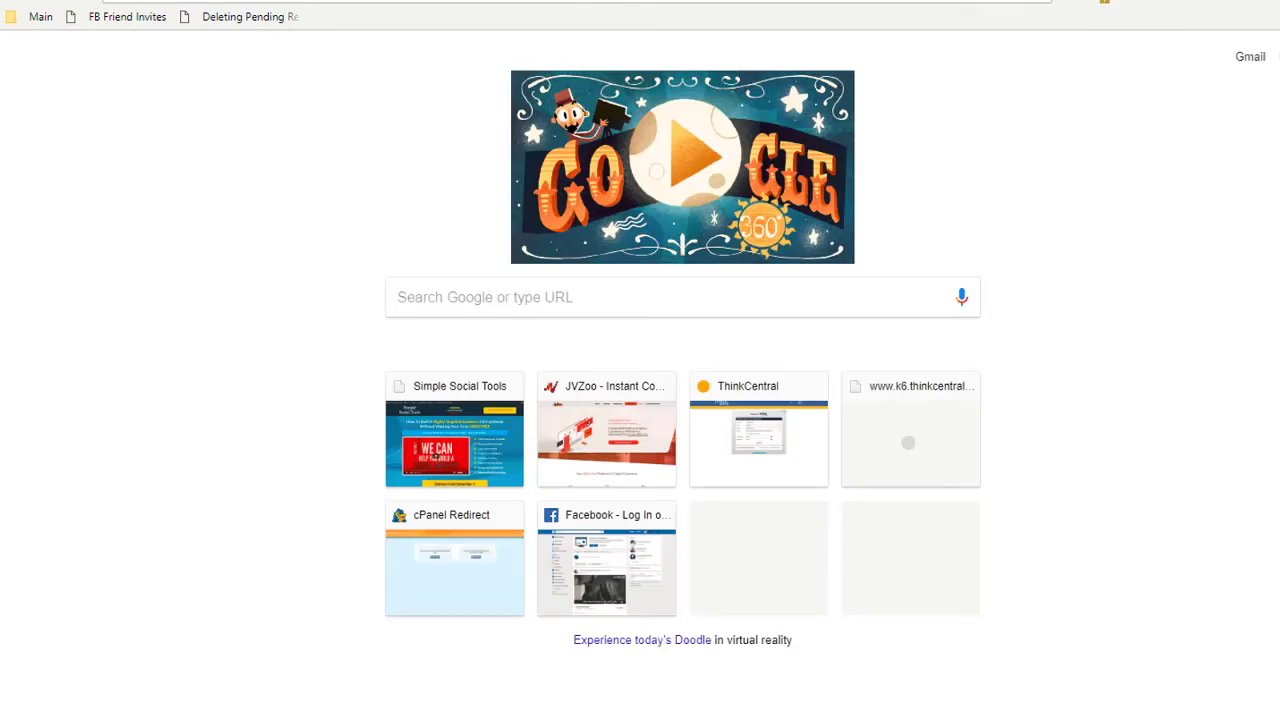
left_click(489, 2)
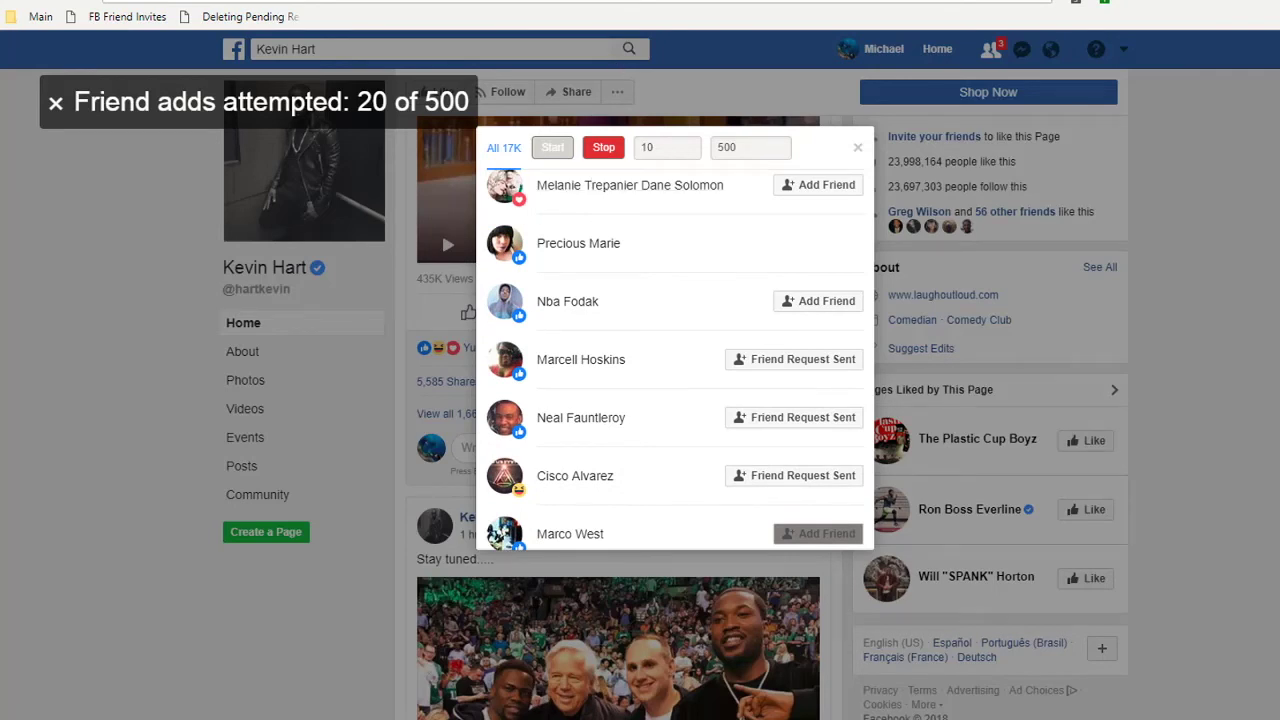
left_click(674, 2)
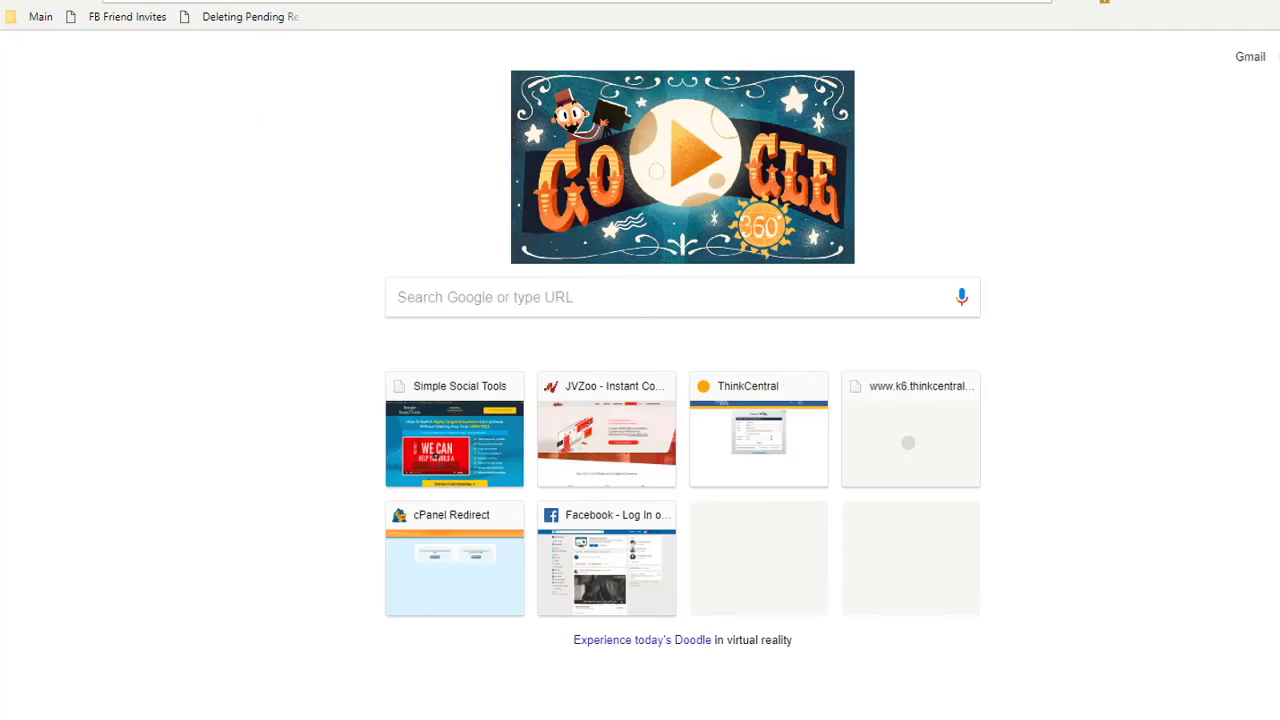
left_click(530, 2)
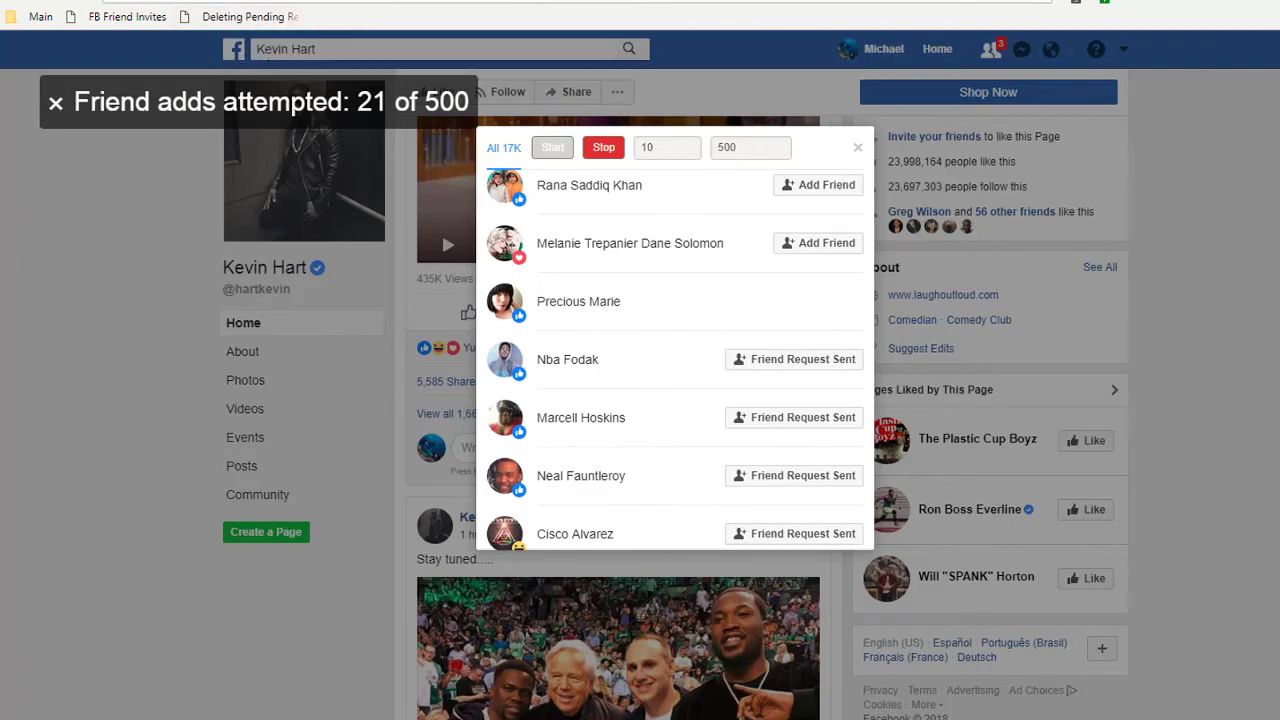
left_click(330, 2)
left_click(530, 2)
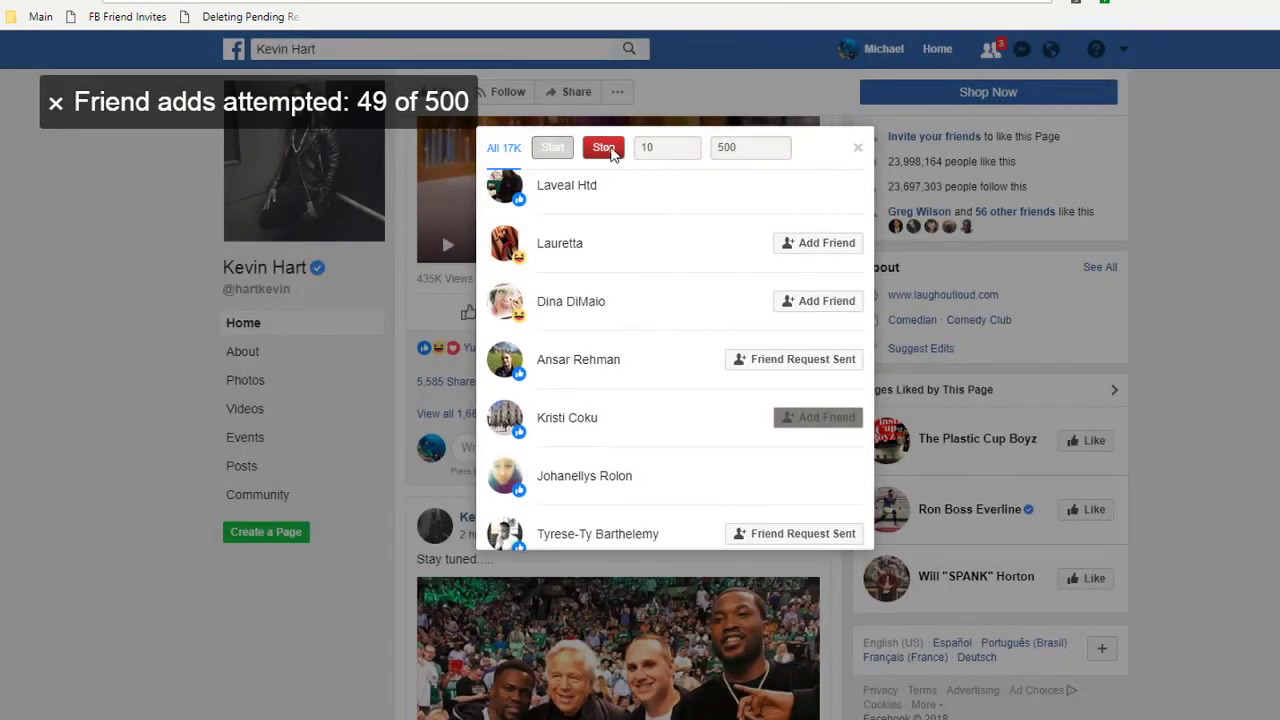
Step: Stop the current friend-request run and start another with the delay and the attempts both set to 1
left_click(604, 148)
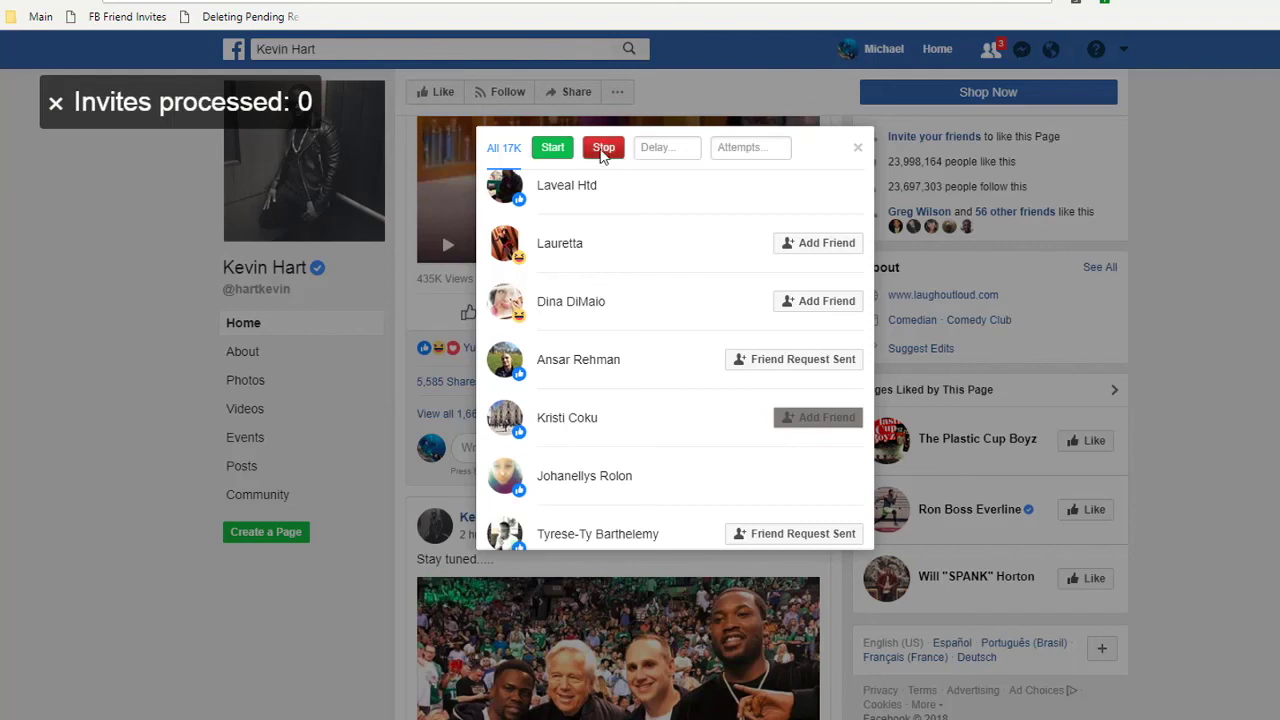
left_click(668, 149)
type("1")
key("Tab")
type("1")
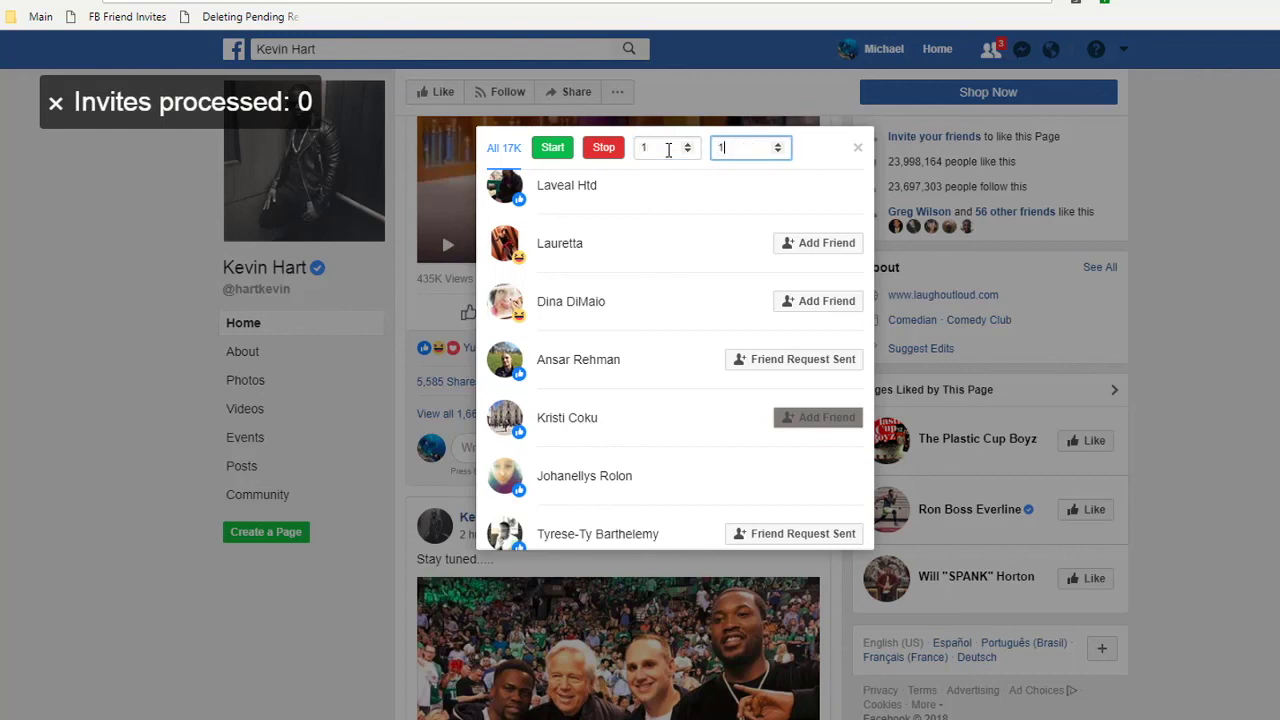
key("shift+Tab")
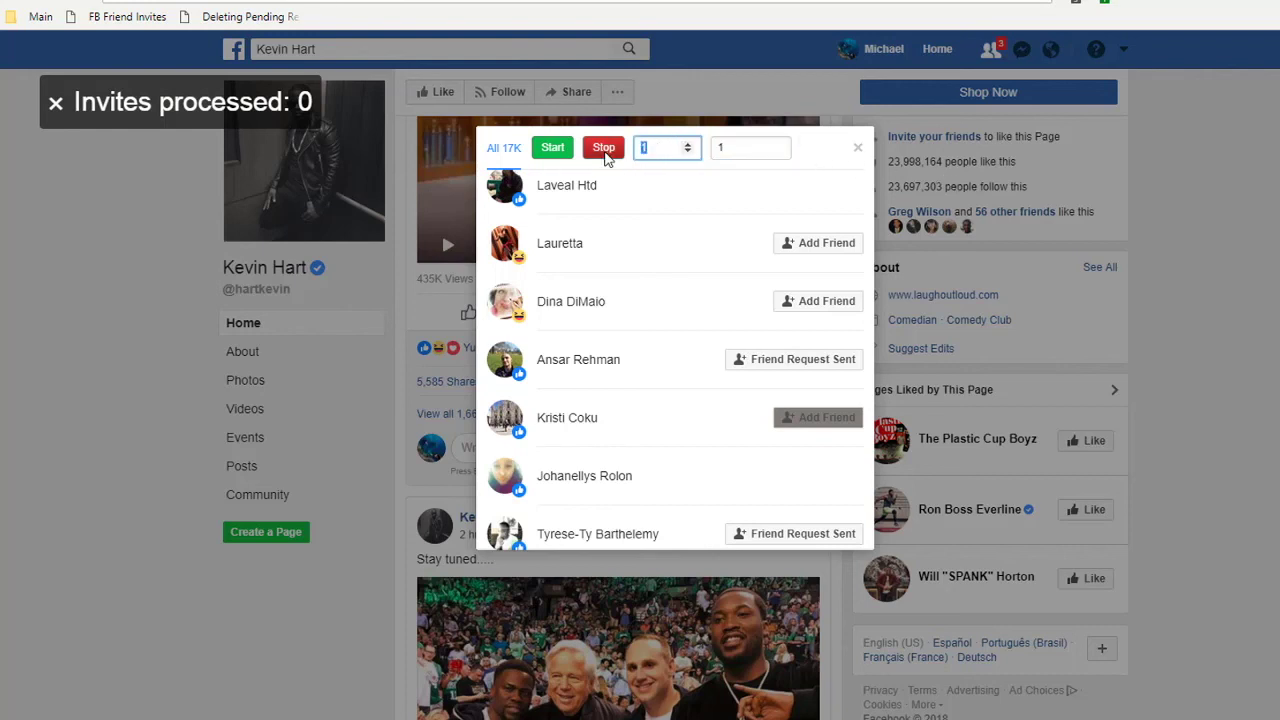
type("10")
left_click(558, 152)
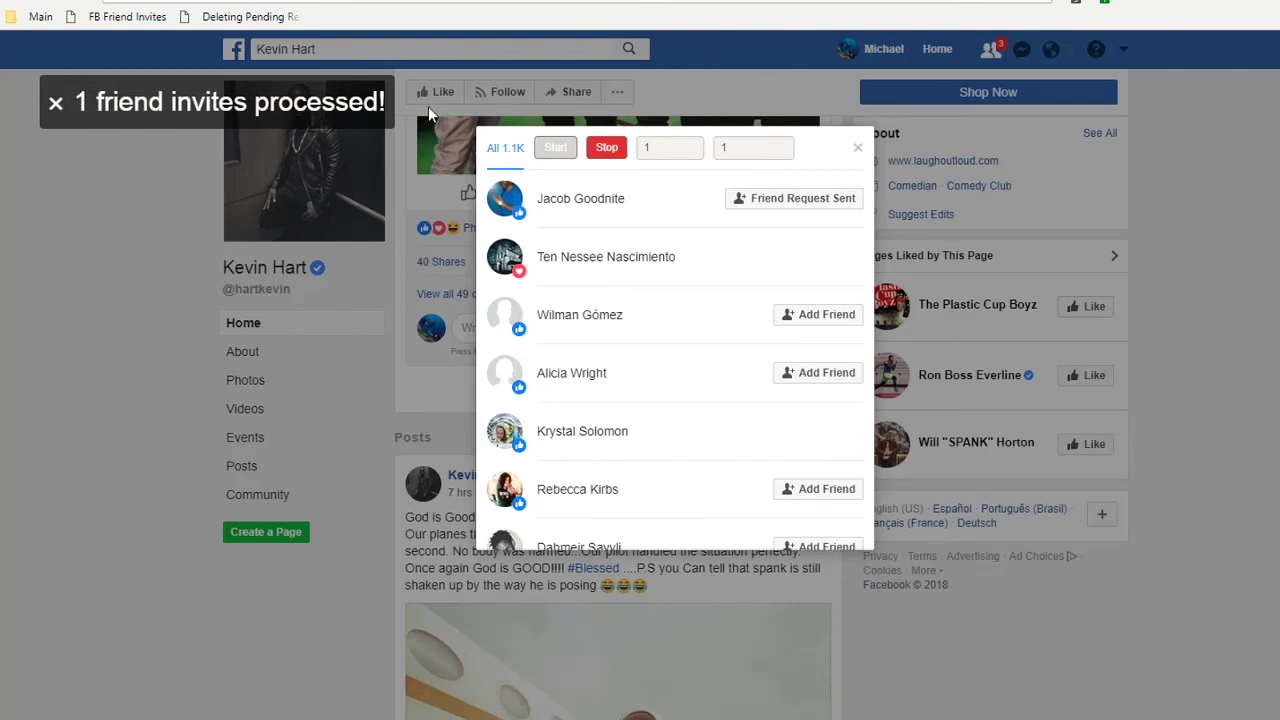
Step: Stop the finished run, close the reactions list and dismiss the invite counter overlay
left_click(620, 152)
left_click(858, 150)
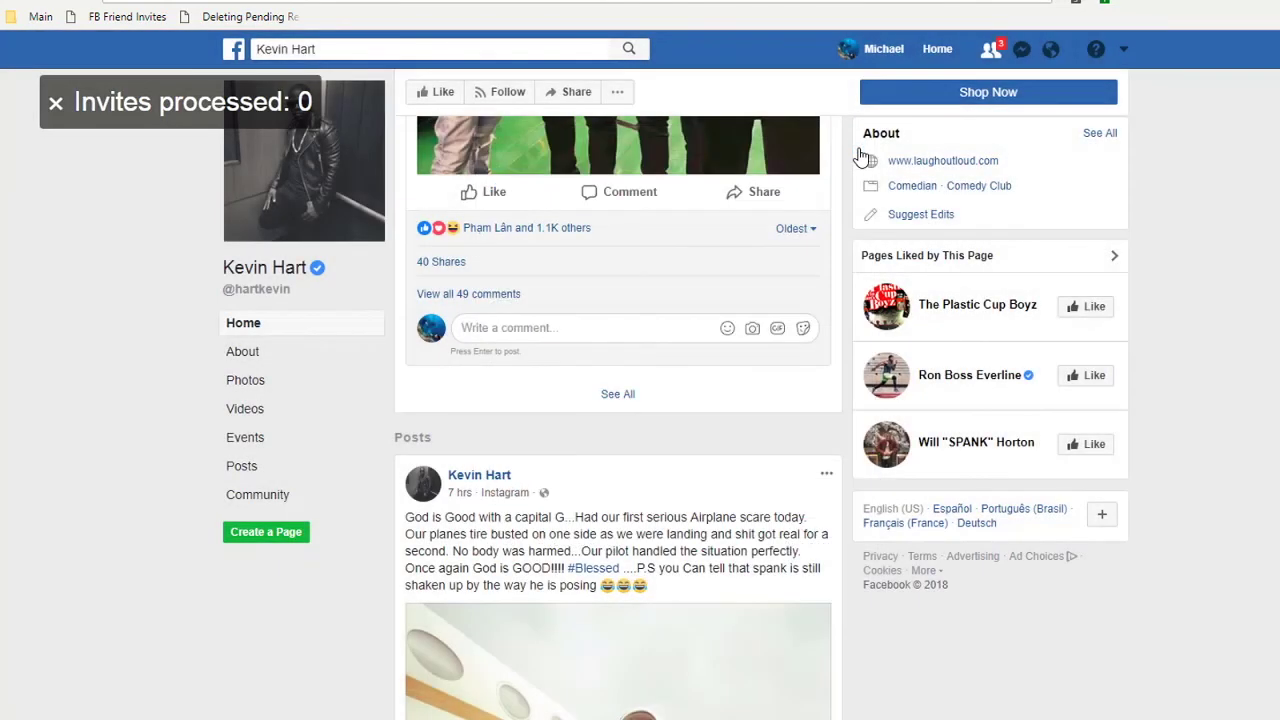
left_click(56, 104)
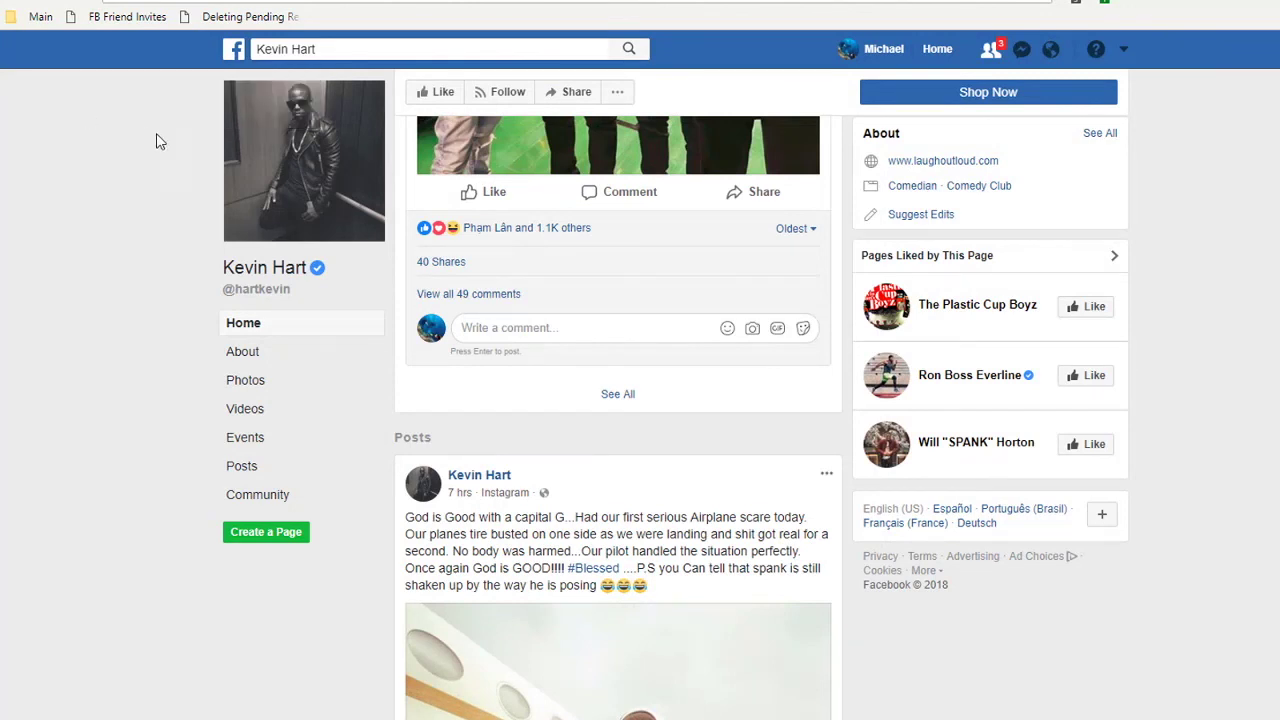